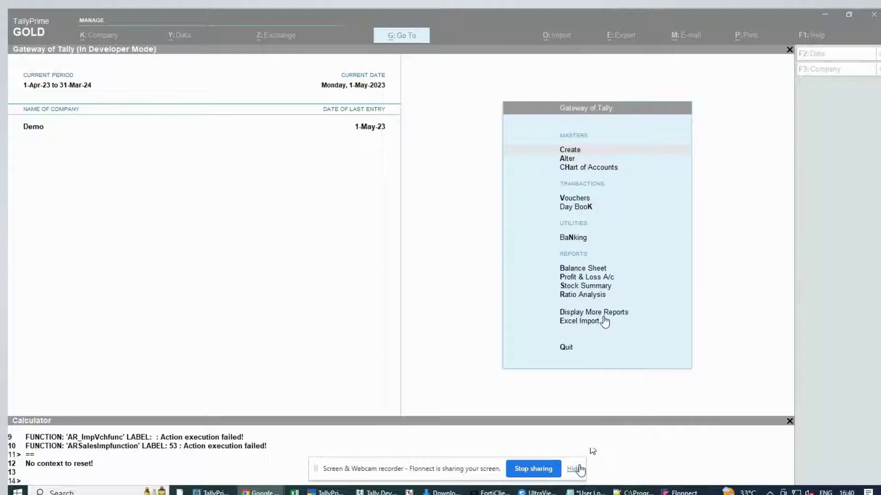
# Step: Export the blank VnVXlToTallySalesTemp sales import template as the current report to Excel (Tally.xlsx)
pyautogui.click(574, 468)
pyautogui.press('e')
pyautogui.press('Down')
pyautogui.press('Down')
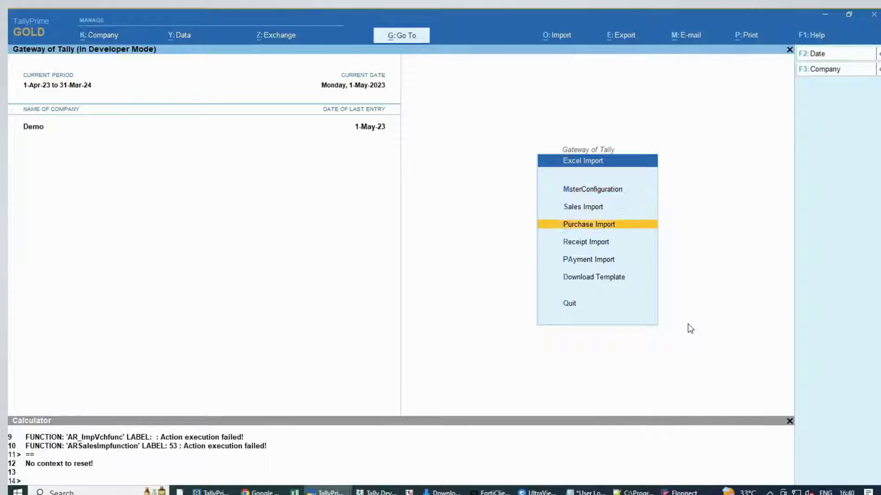
pyautogui.press('Down')
pyautogui.press('Down')
pyautogui.press('Down')
pyautogui.press('Return')
pyautogui.press('Return')
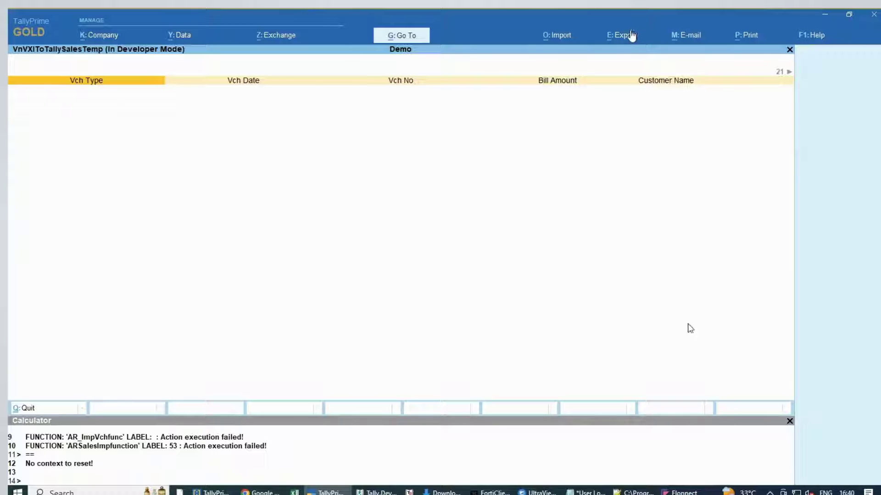
pyautogui.hotkey('alt', 'e')
pyautogui.press('Return')
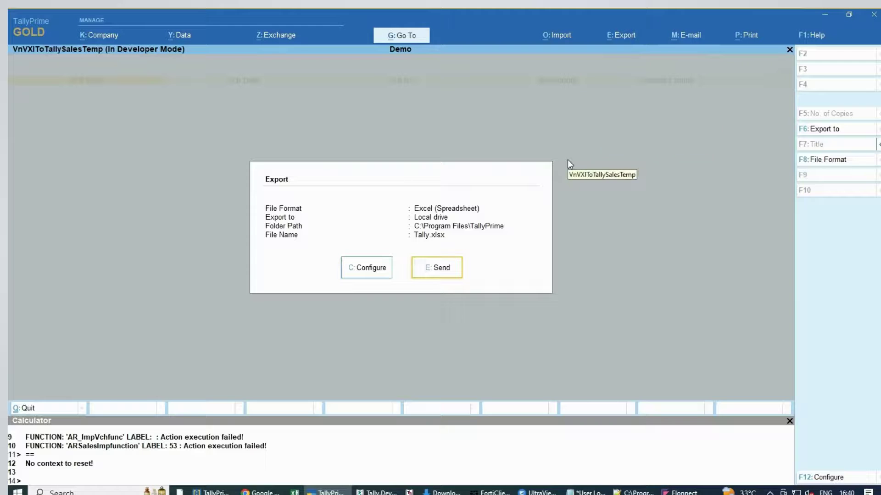
pyautogui.click(447, 266)
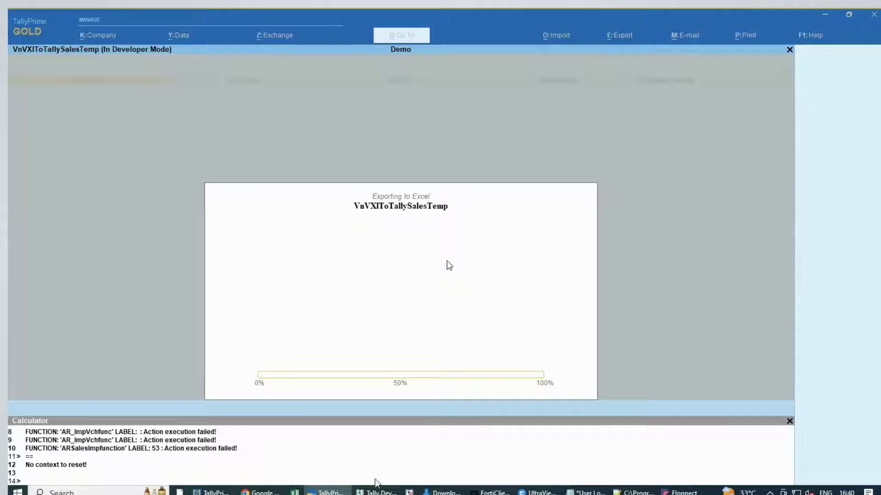
# Step: Open the TallyPrime install folder via the taskbar shortcut's Properties
pyautogui.rightClick(329, 493)
pyautogui.rightClick(313, 435)
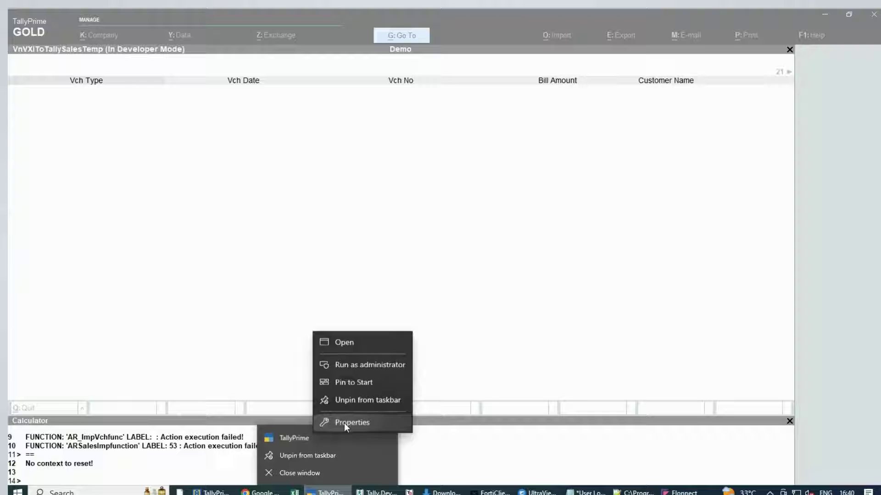
pyautogui.click(344, 423)
pyautogui.click(389, 383)
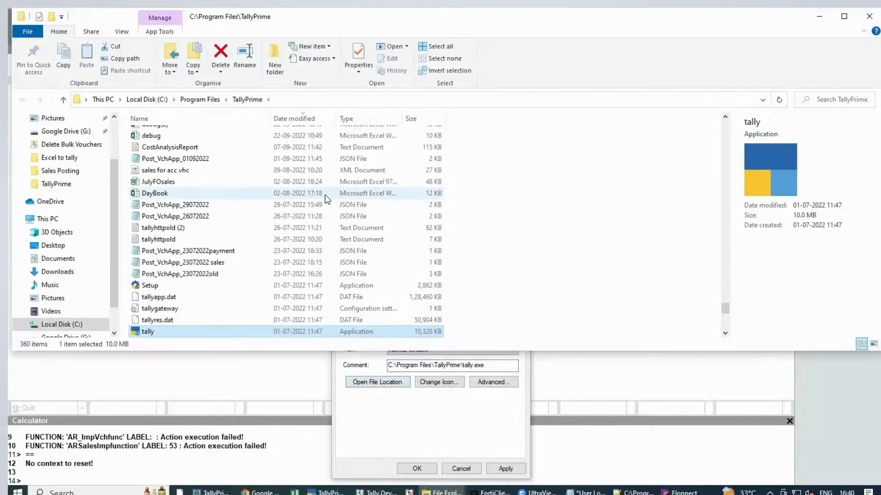
pyautogui.scroll(15, 328, 199)
# Step: Open the exported Tally.xlsx in Excel, dismissing the Office activation notice
pyautogui.doubleClick(367, 136)
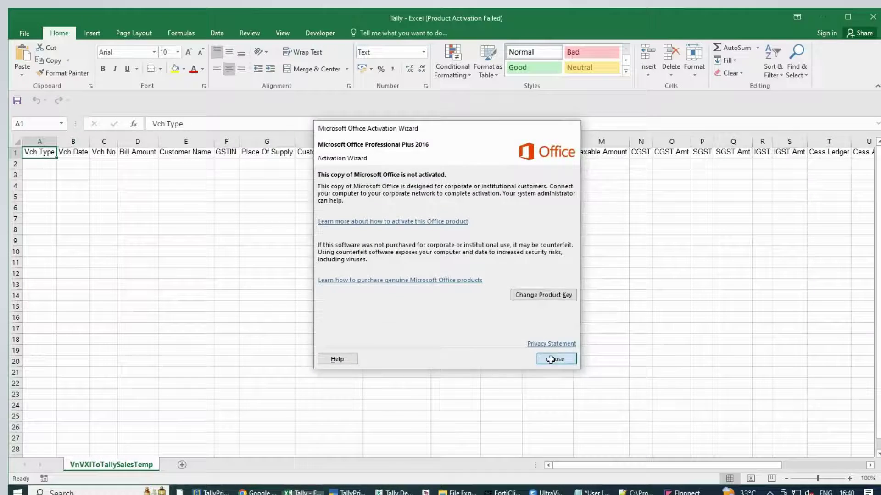
pyautogui.click(551, 359)
pyautogui.moveTo(459, 493)
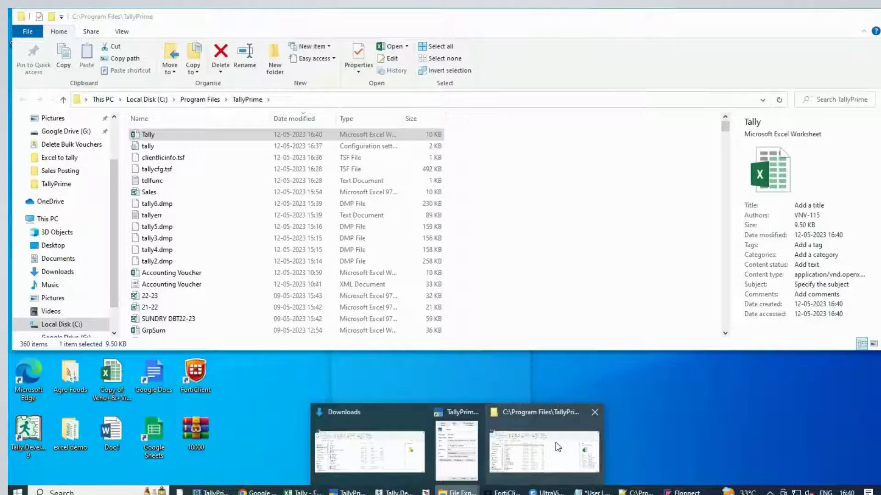
pyautogui.click(557, 447)
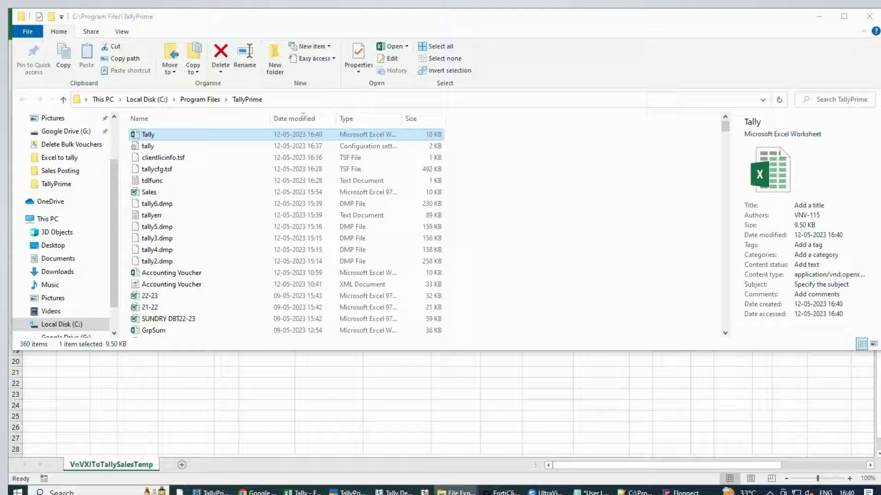
# Step: Browse the network share \\10.200.230.2 to vavca > Tally erp 9 > Data
pyautogui.press('super+r')
pyautogui.press('Return')
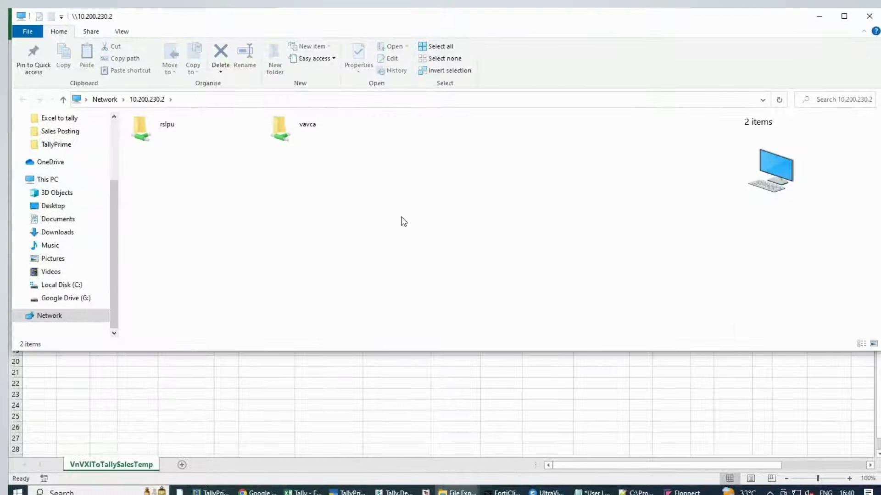
pyautogui.doubleClick(312, 135)
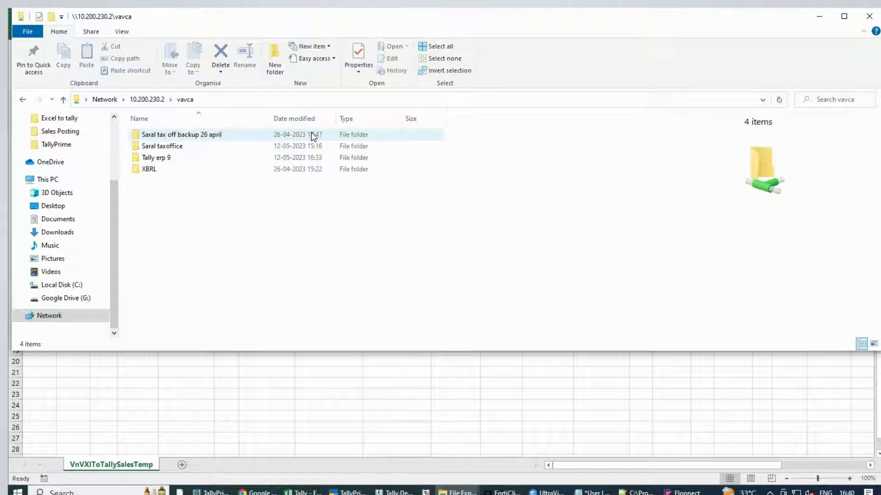
pyautogui.doubleClick(217, 159)
pyautogui.click(166, 146)
pyautogui.doubleClick(166, 147)
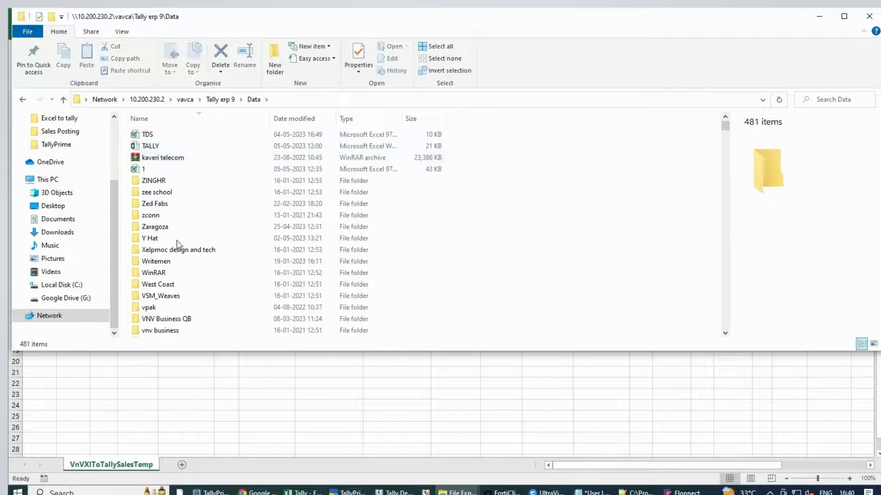
# Step: Go into tally addon > Excel to tally and open the 'Sales import new' workbook
pyautogui.click(271, 275)
pyautogui.press('t')
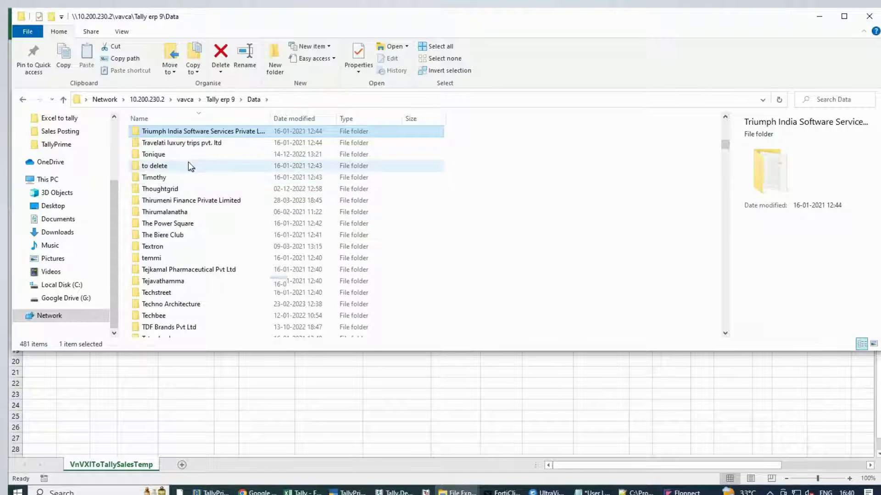
pyautogui.press('t')
pyautogui.press('a')
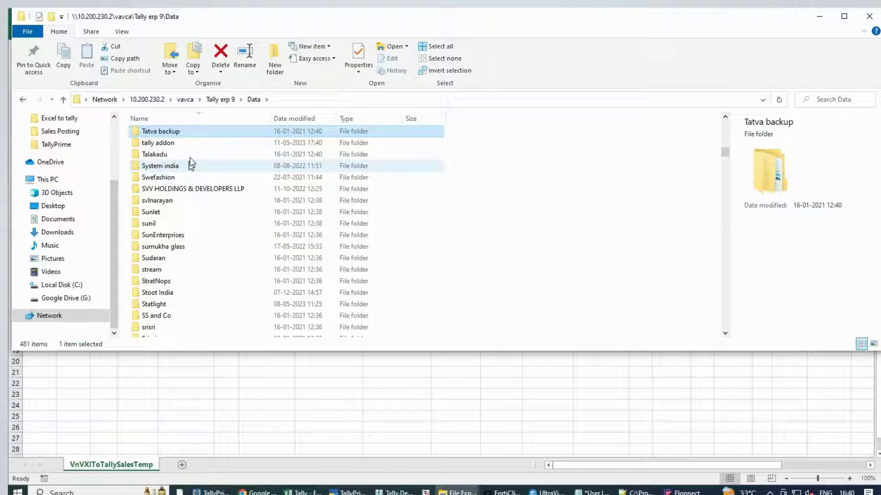
pyautogui.doubleClick(176, 145)
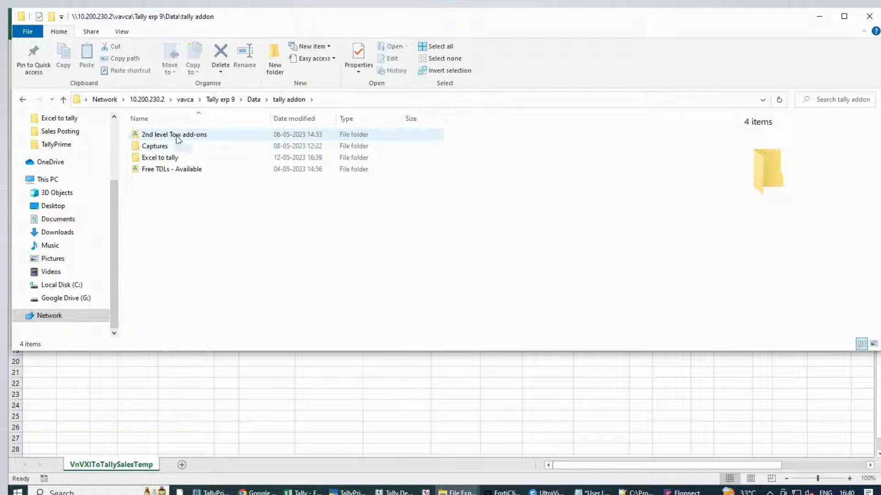
pyautogui.click(180, 160)
pyautogui.doubleClick(180, 160)
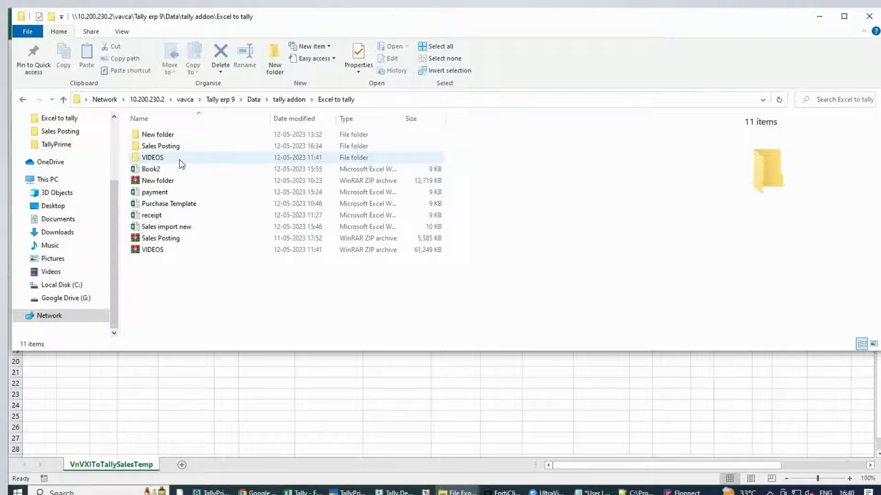
pyautogui.doubleClick(185, 231)
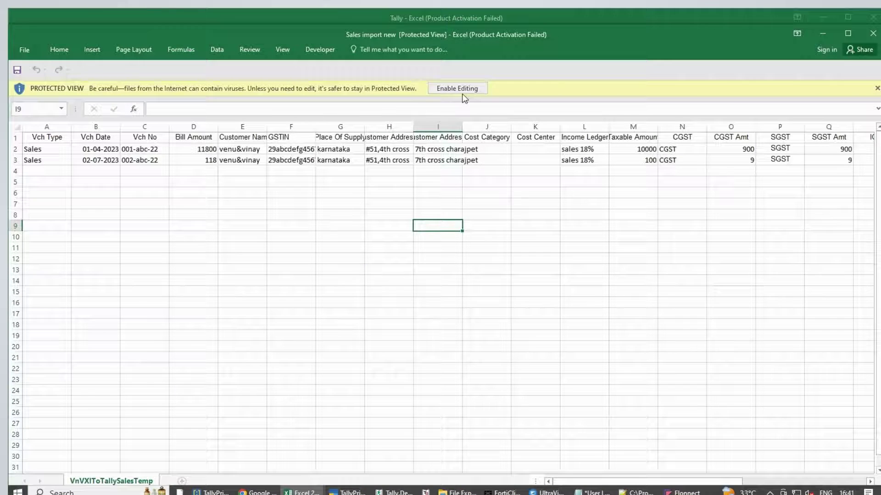
# Step: Enable editing in 'Sales import new' and copy its two sales voucher rows
pyautogui.click(457, 88)
pyautogui.click(320, 236)
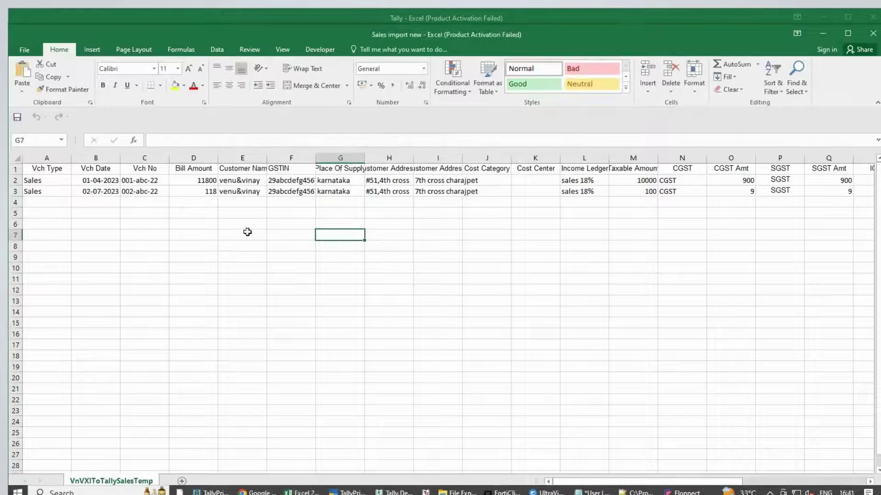
pyautogui.click(300, 285)
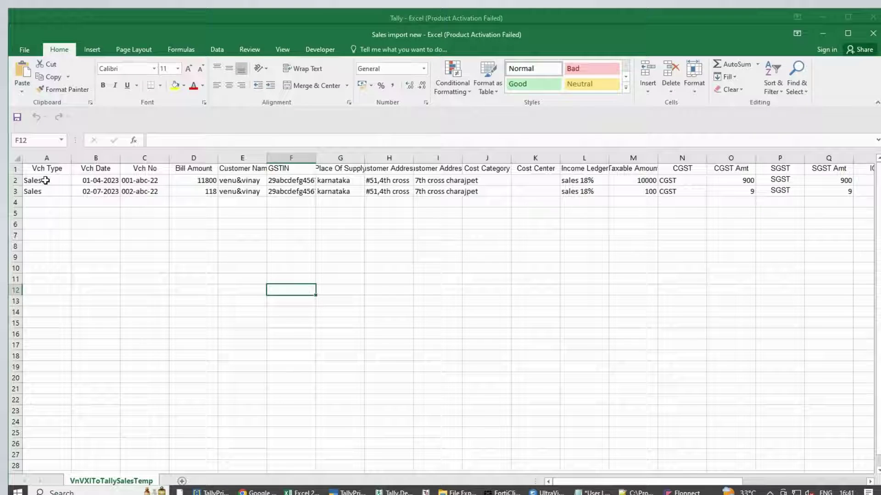
pyautogui.moveTo(45, 181); pyautogui.dragTo(802, 195)
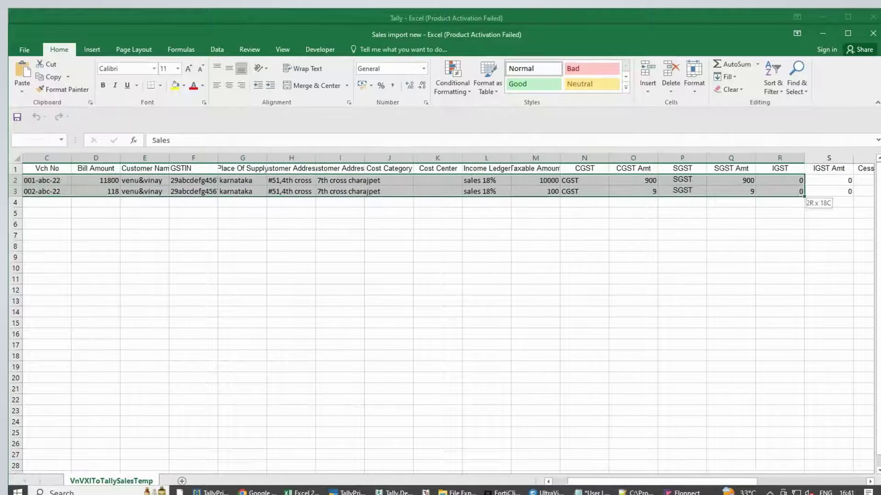
pyautogui.moveTo(802, 194); pyautogui.dragTo(791, 193)
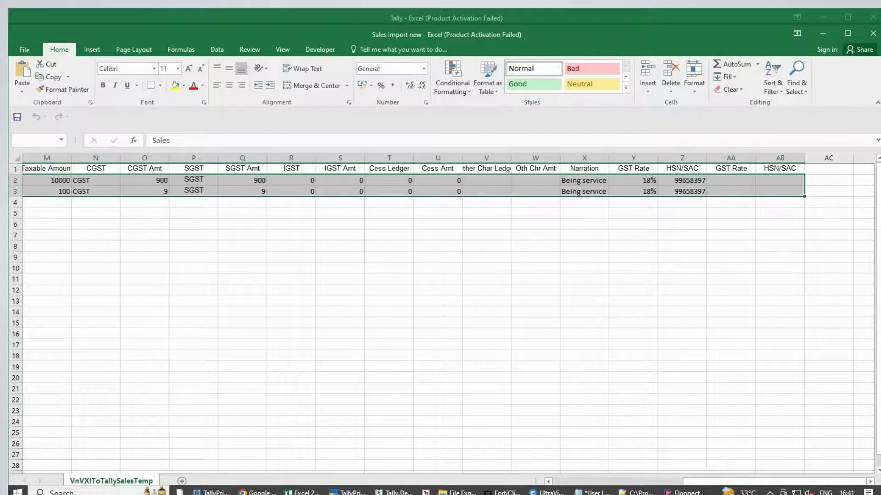
pyautogui.hotkey('ctrl', 'c')
# Step: Paste the two rows into Tally.xlsx at A2, save, and open its folder
pyautogui.hotkey('alt', 'Tab')
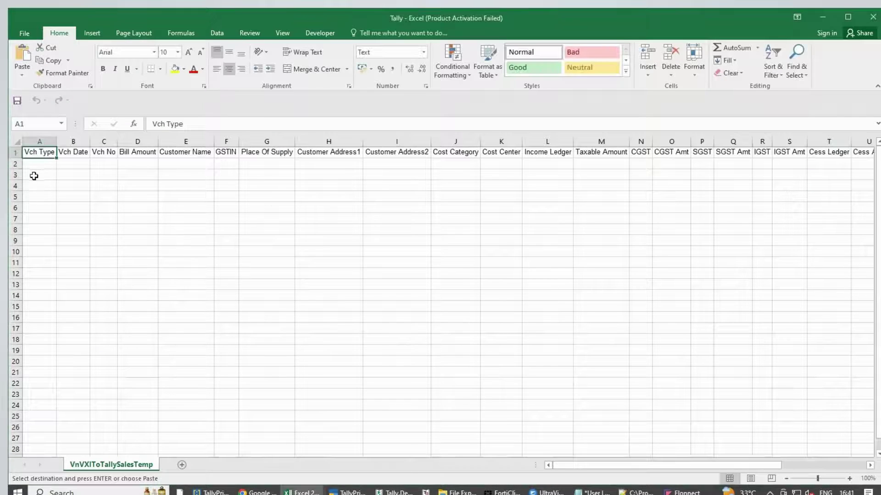
pyautogui.hotkey('ctrl', 'v')
pyautogui.click(384, 222)
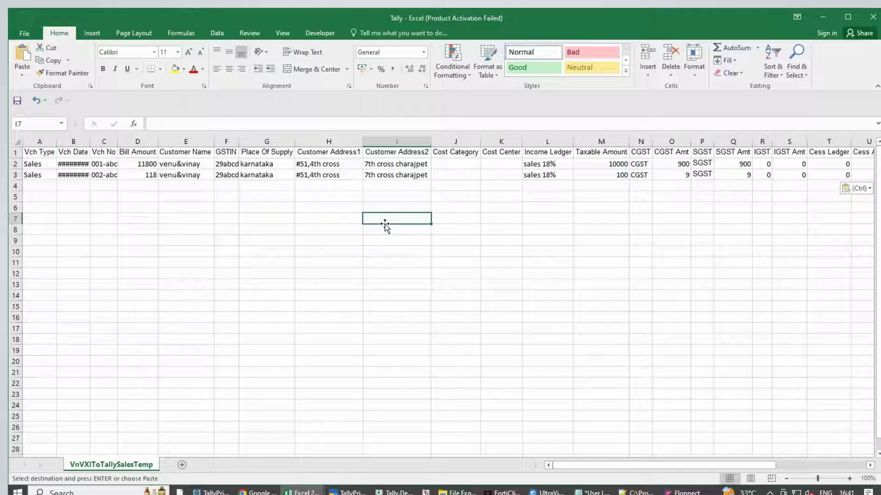
pyautogui.press('Escape')
pyautogui.click(26, 34)
pyautogui.click(492, 351)
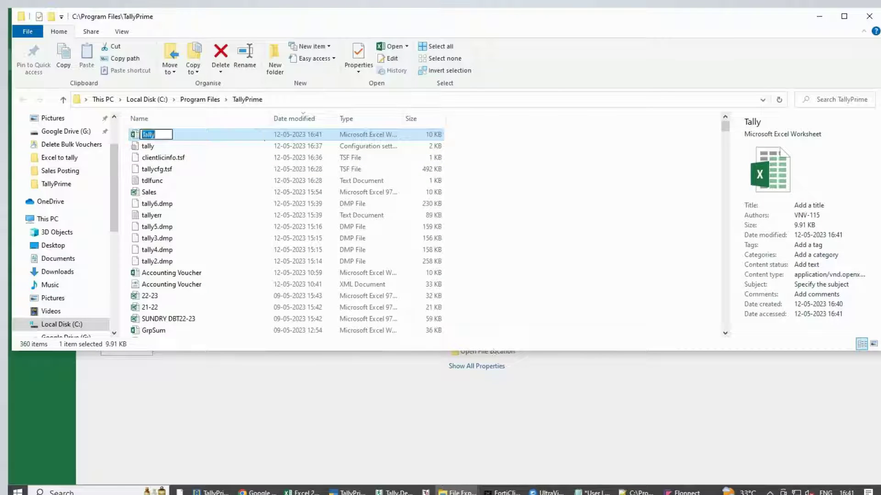
# Step: Copy the Tally.xlsx path and import it with TallyPrime's Sales Import, creating 2 vouchers
pyautogui.click(293, 100)
pyautogui.write('C:\\Program Files\\TallyPrime\\Tally.xlsx')
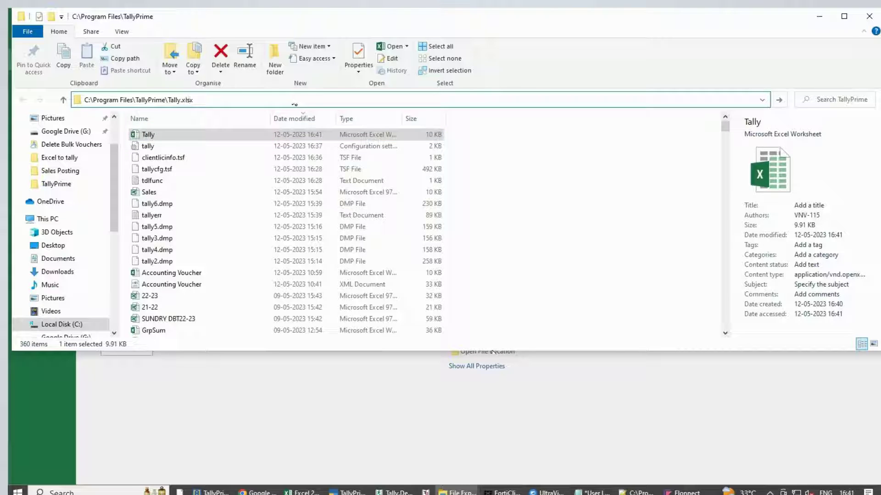
pyautogui.hotkey('ctrl', 'a')
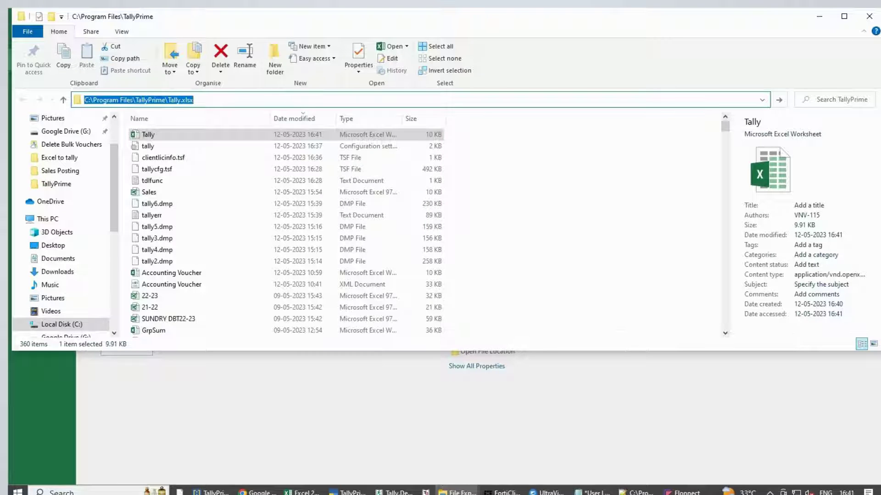
pyautogui.click(351, 492)
pyautogui.press('Escape')
pyautogui.press('Escape')
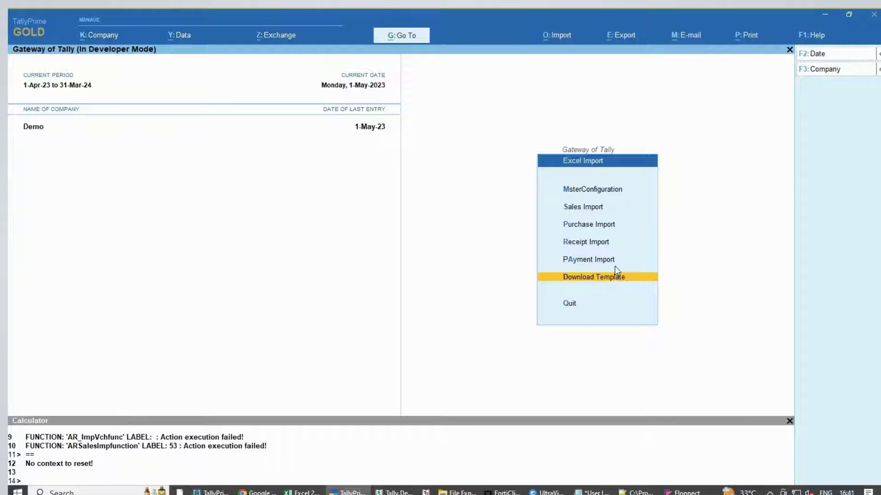
pyautogui.press('Up')
pyautogui.press('Up')
pyautogui.press('Up')
pyautogui.press('Up')
pyautogui.press('Return')
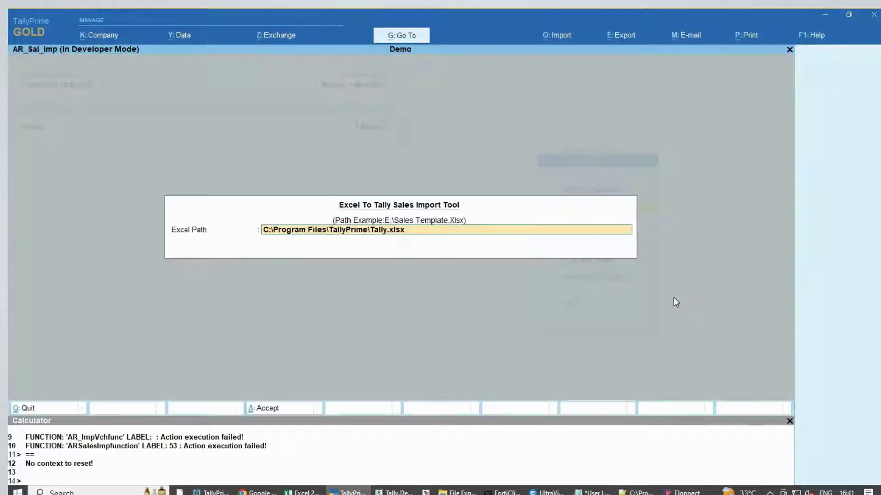
pyautogui.press('Return')
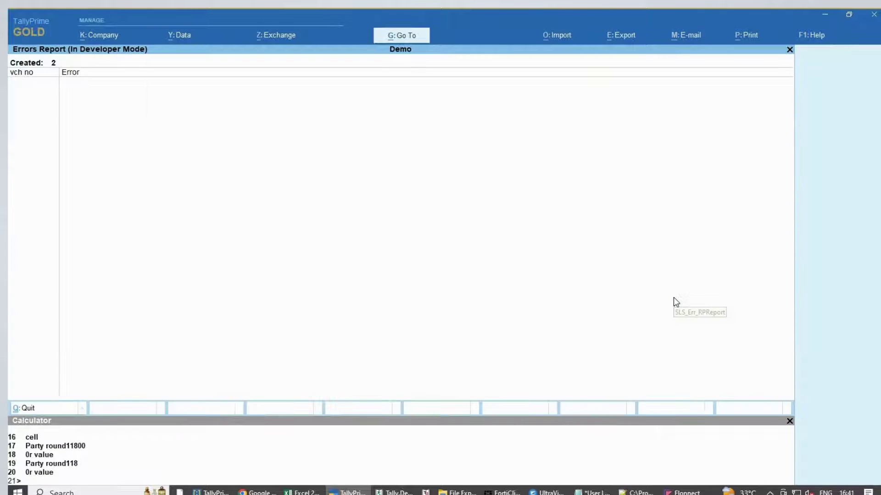
# Step: Leave Excel Import and open the Statistics report under Display More Reports
pyautogui.press('Escape')
pyautogui.press('Escape')
pyautogui.press('y')
pyautogui.press('d')
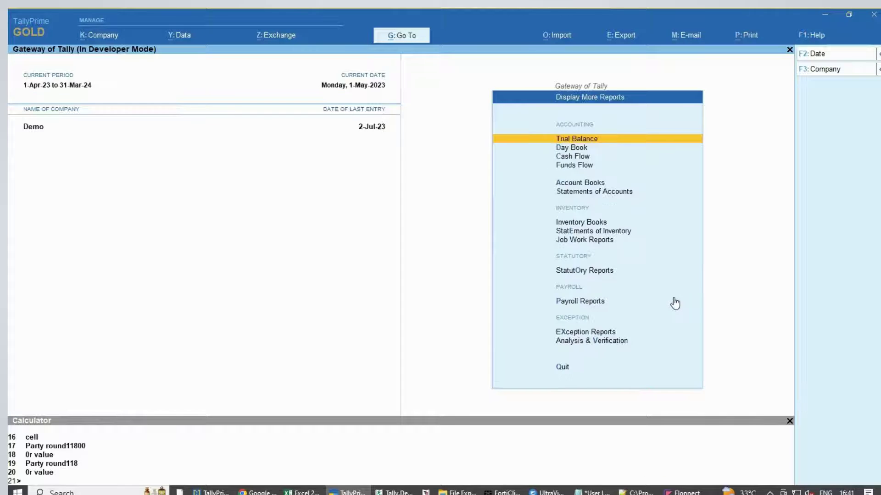
pyautogui.press('s')
pyautogui.press('s')
pyautogui.press('s')
# Step: Review imported July sales voucher 002-abc-22 for 118.00, then return to Statistics
pyautogui.press('Return')
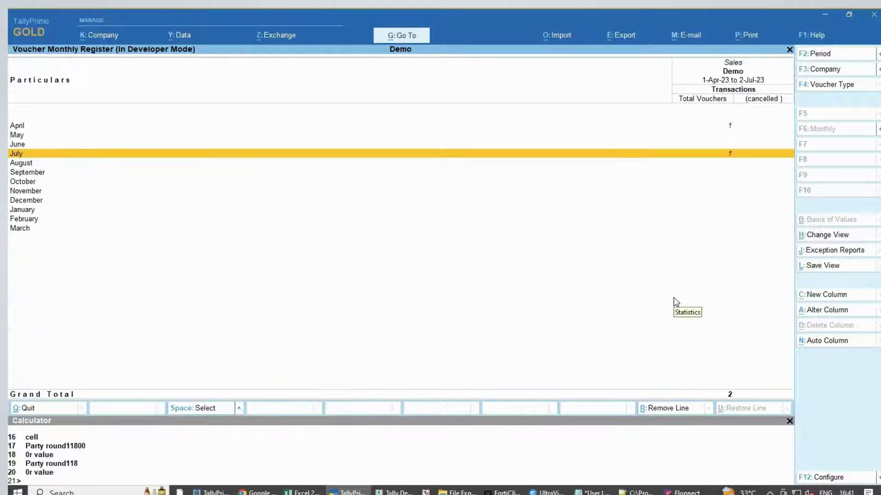
pyautogui.press('Return')
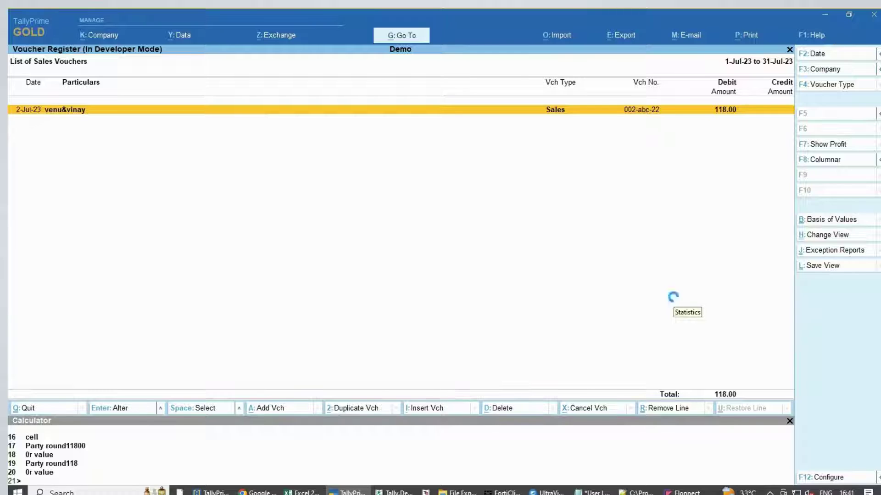
pyautogui.press('Return')
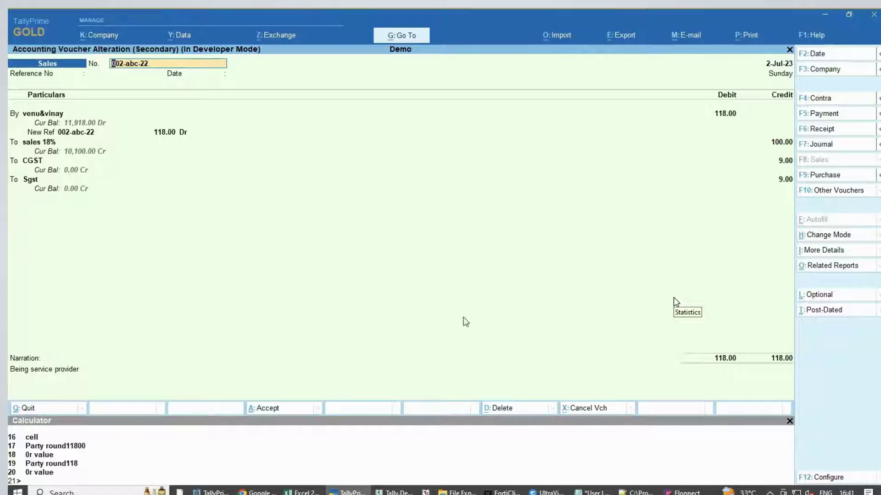
pyautogui.press('Escape')
pyautogui.press('Escape')
pyautogui.click(685, 493)
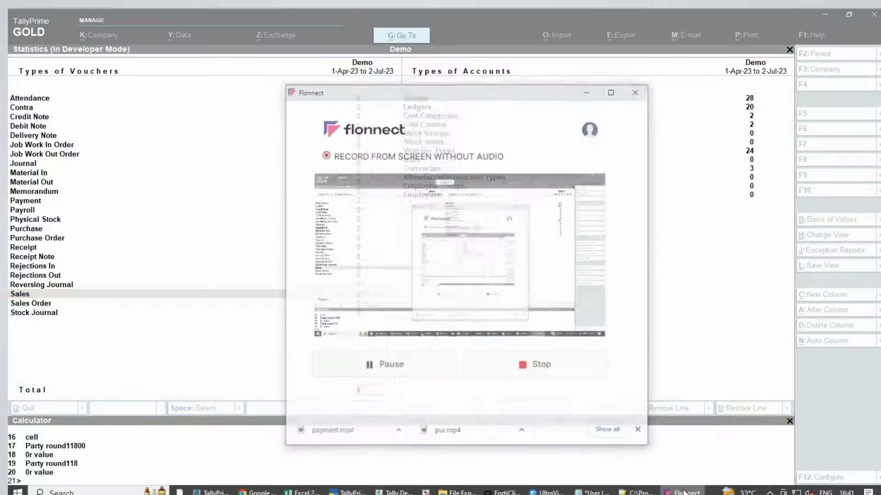
# Step: Stop the screen recording with the Demo company's Gateway of Tally showing
pyautogui.click(541, 356)
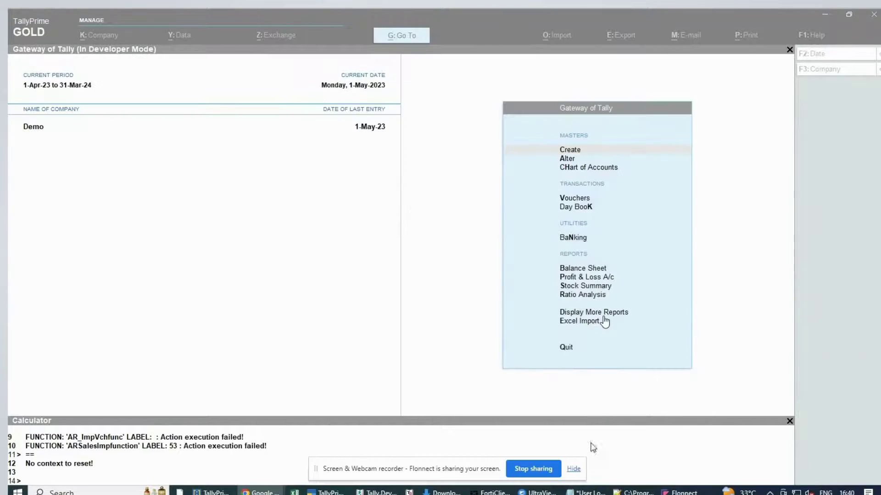